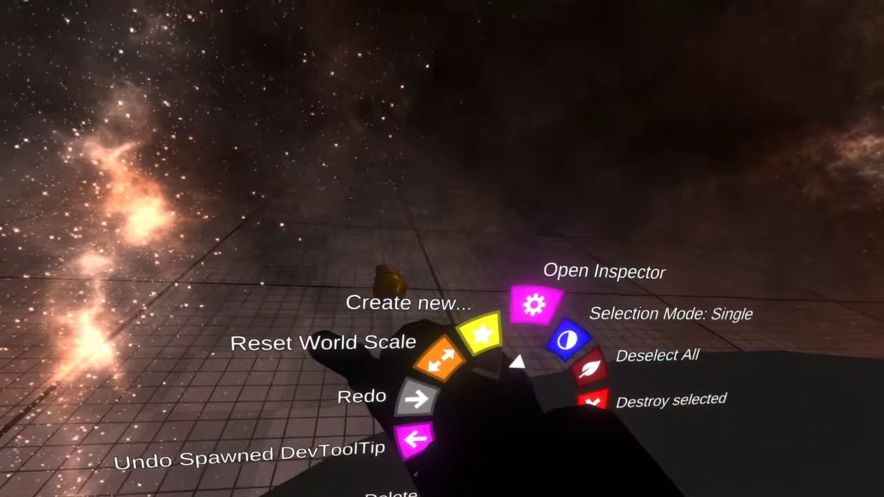
# - Create a new 3D model box and place it in the open space above the grid
pyautogui.click(457, 332)
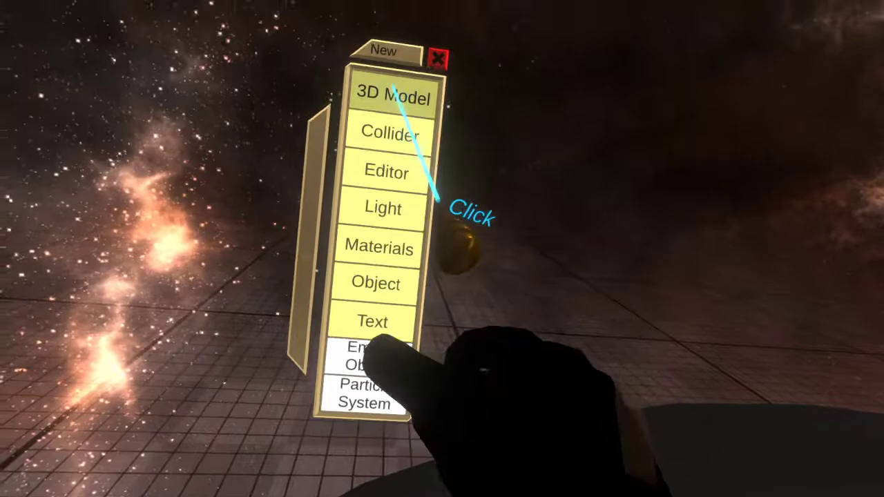
pyautogui.click(392, 91)
pyautogui.click(395, 151)
pyautogui.moveTo(628, 367); pyautogui.dragTo(419, 267)
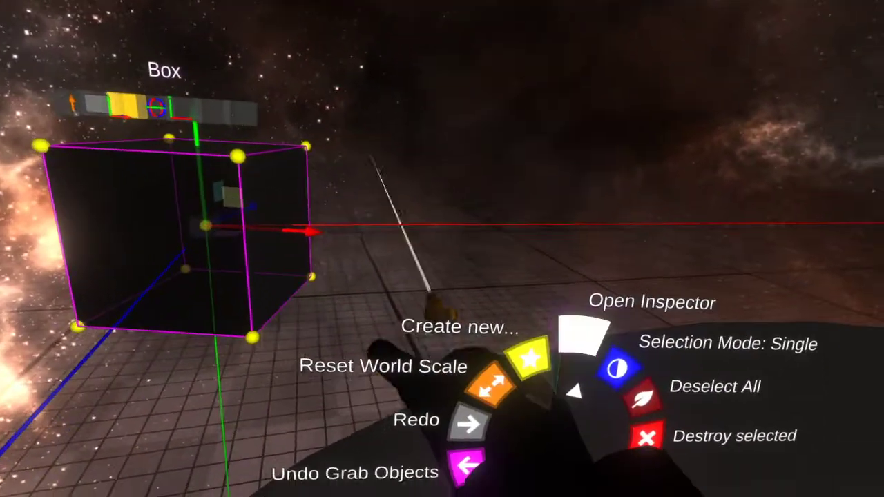
# - Open the box in the inspector and attach a DestroyOnUserLeave component to it
pyautogui.click(583, 335)
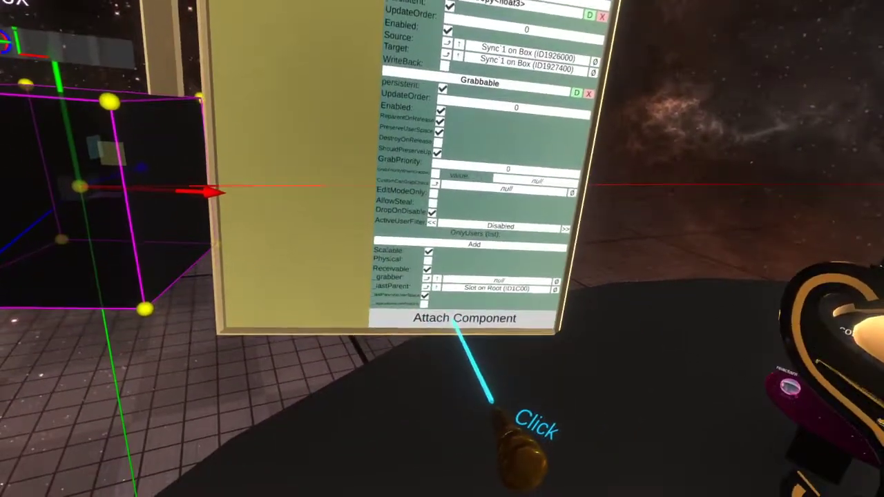
pyautogui.click(456, 353)
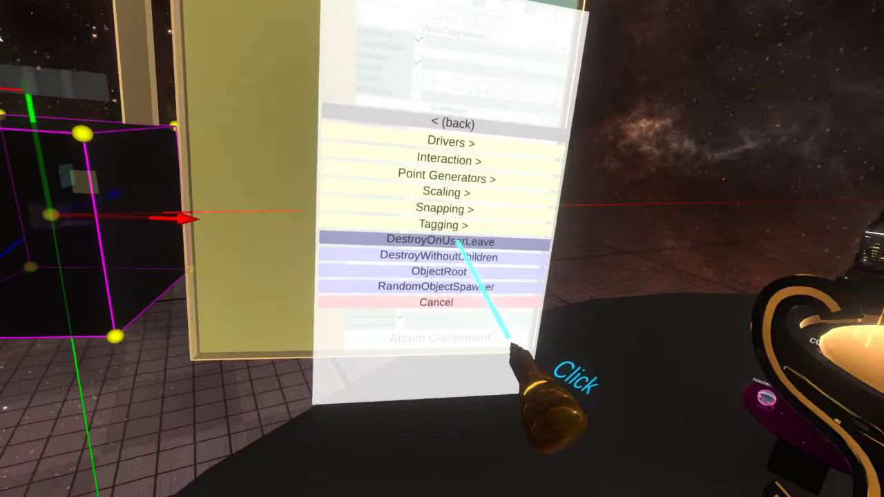
pyautogui.click(442, 240)
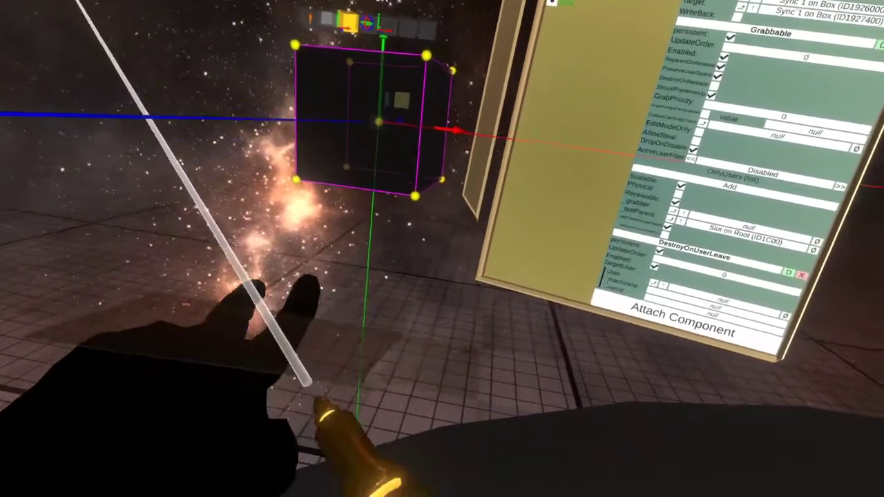
# - Create a new button object and place it on the front face of the box
pyautogui.press('t')
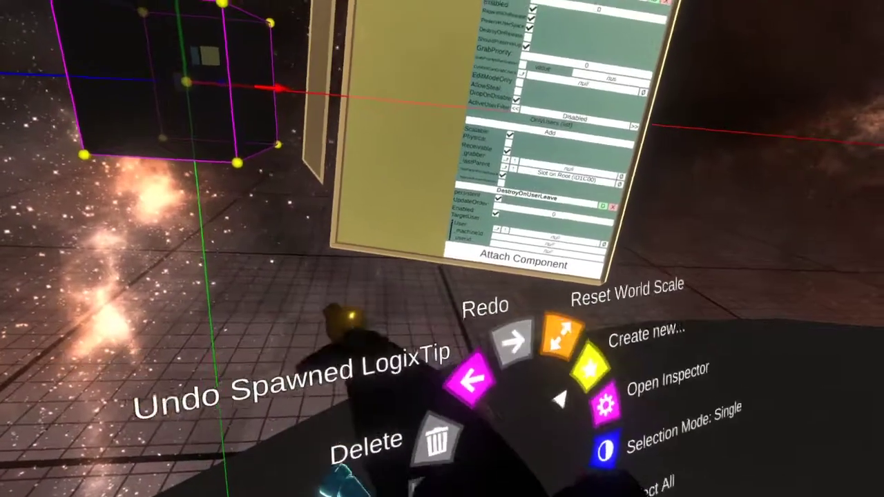
pyautogui.click(589, 366)
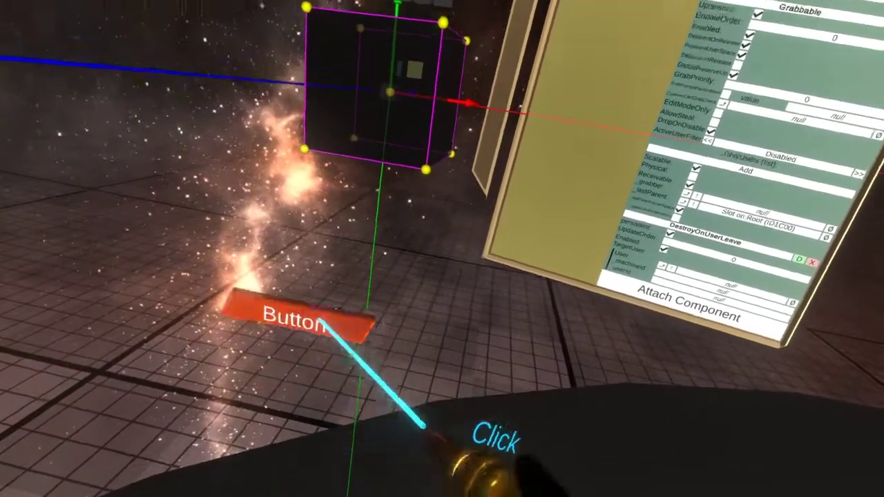
pyautogui.moveTo(321, 321); pyautogui.dragTo(377, 172)
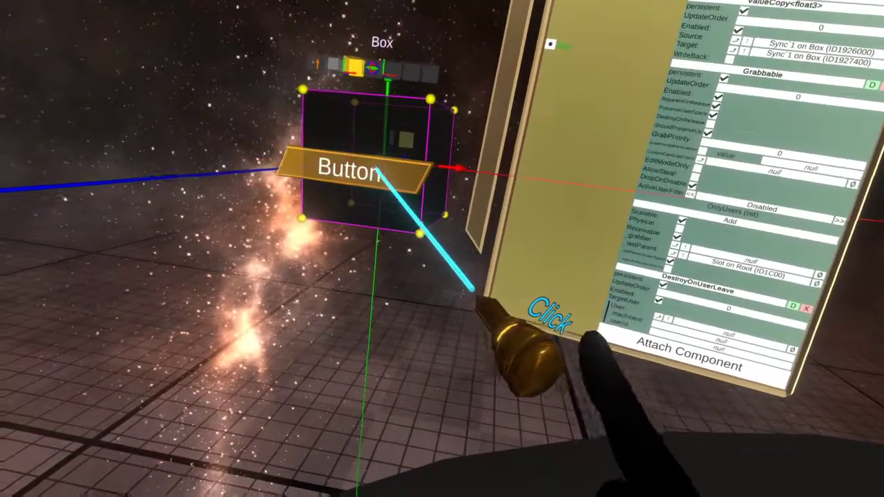
# - Inspect the button and unpack its NeosButton component as a LogiX interface node beside the box
pyautogui.click(377, 172)
pyautogui.press('t')
pyautogui.click(628, 466)
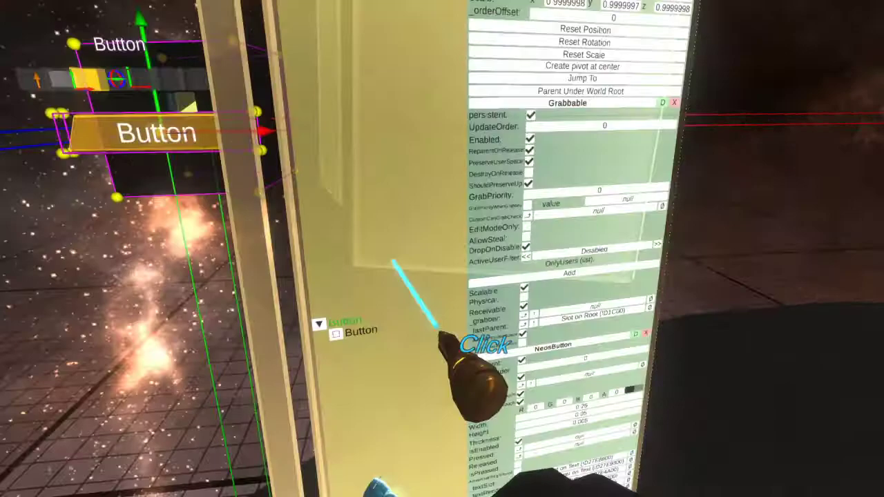
pyautogui.moveTo(394, 259); pyautogui.dragTo(670, 119)
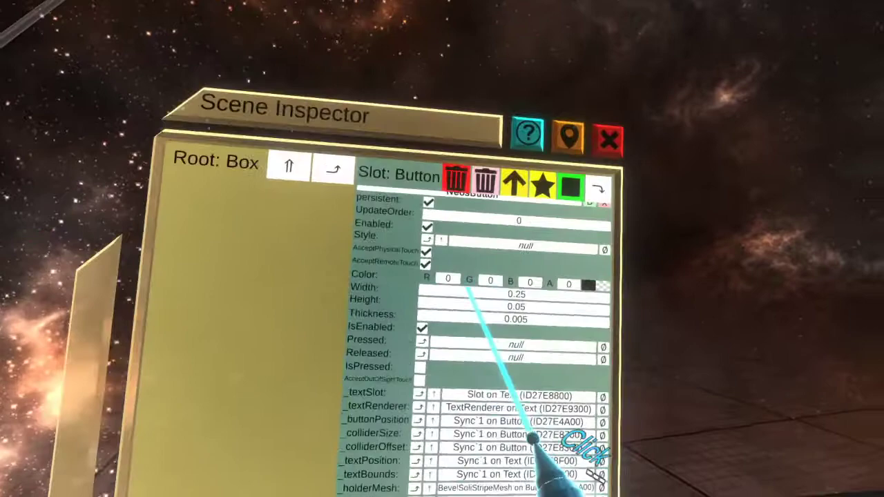
pyautogui.moveTo(468, 288); pyautogui.dragTo(375, 253)
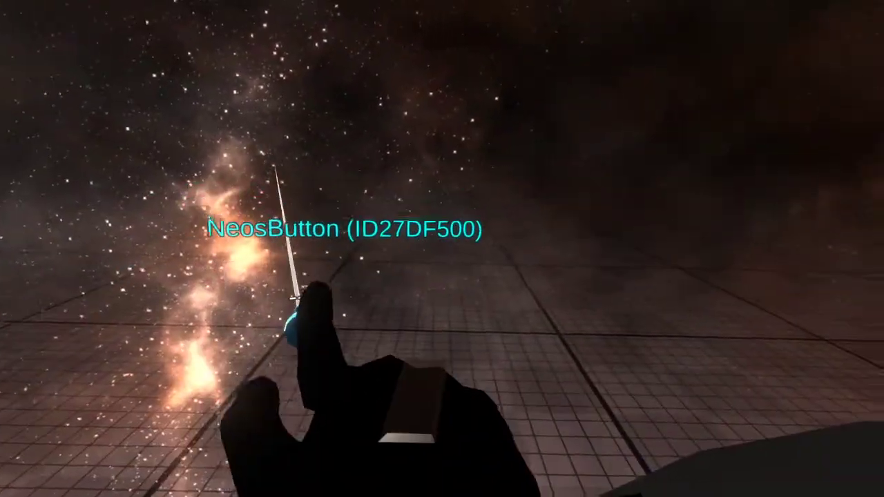
pyautogui.click(301, 306)
pyautogui.rightClick(385, 425)
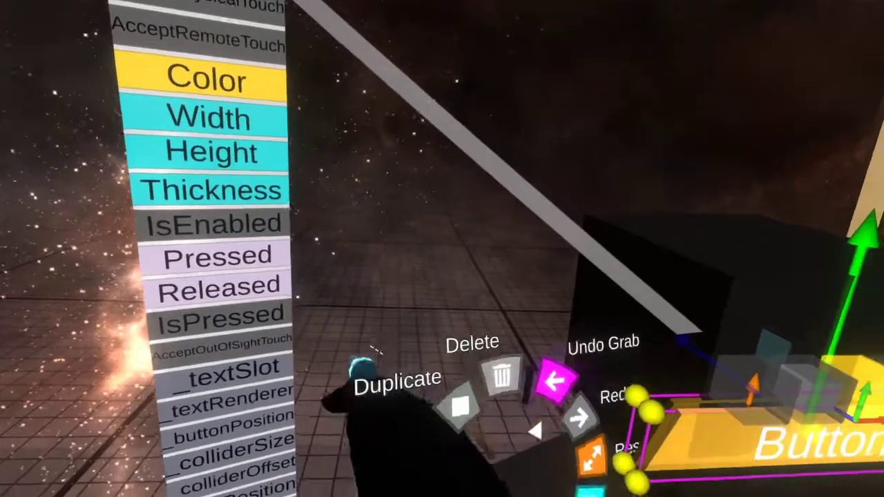
# - Add a Button Events node and a Write Ref node, and connect the Pressed impulse to Write Ref
pyautogui.click(400, 383)
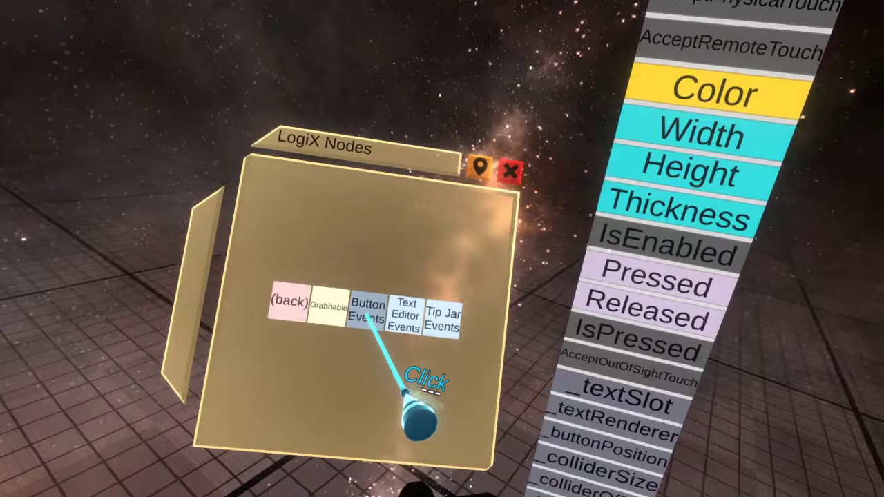
pyautogui.click(379, 319)
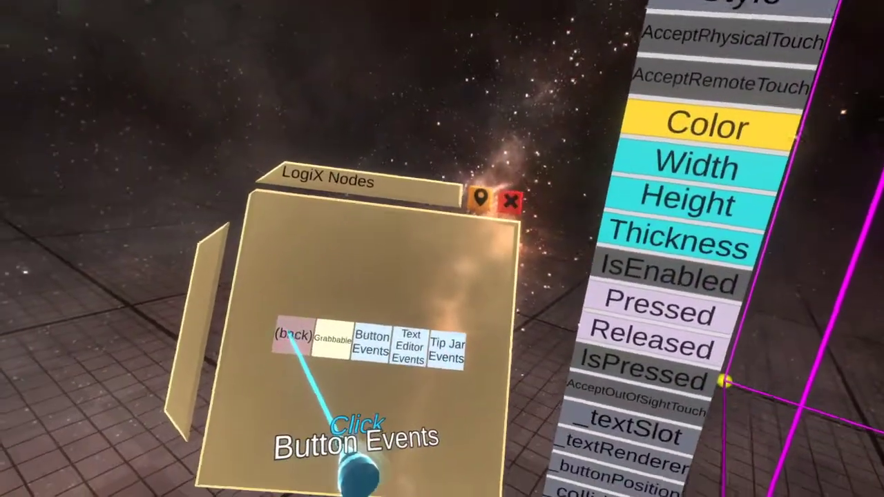
pyautogui.click(292, 336)
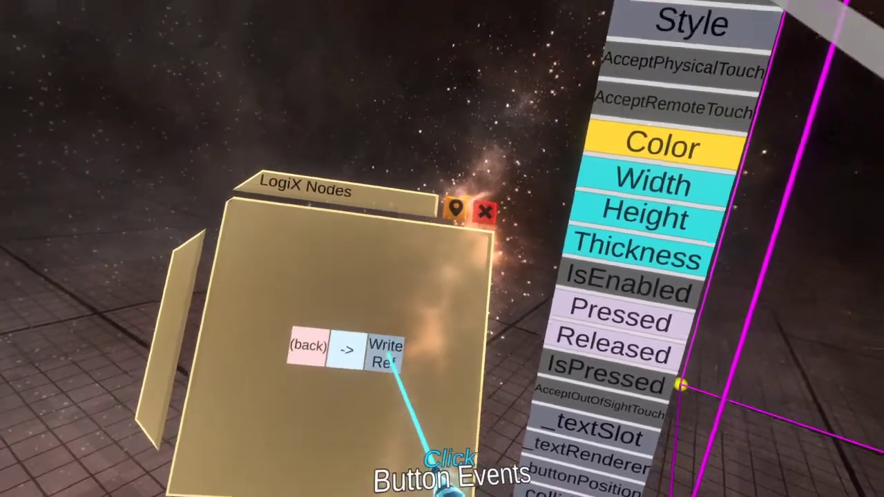
pyautogui.click(359, 363)
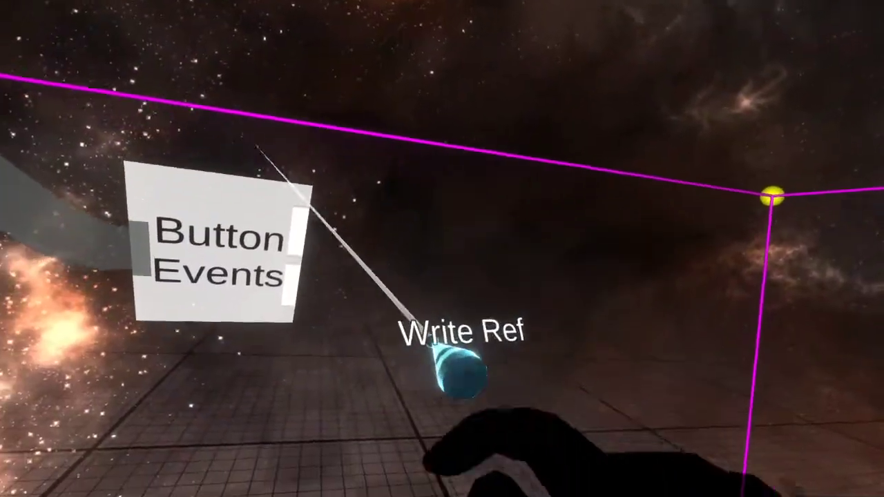
pyautogui.click(434, 345)
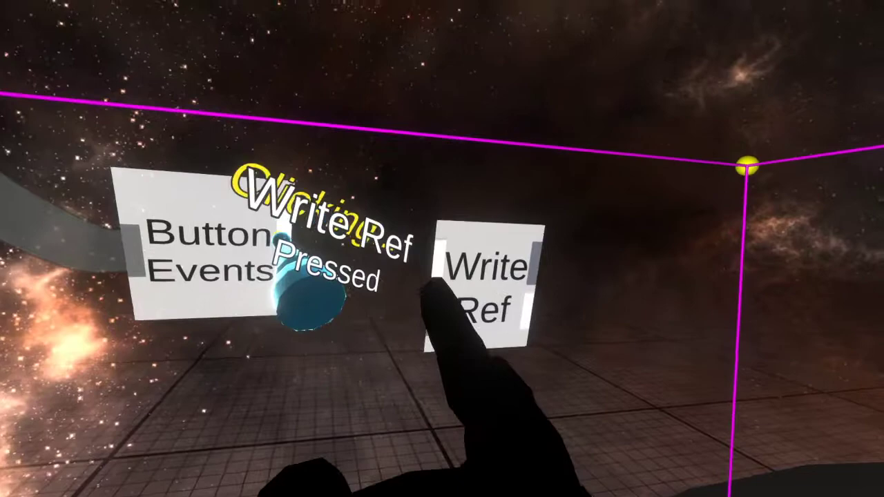
pyautogui.moveTo(280, 236); pyautogui.dragTo(458, 225)
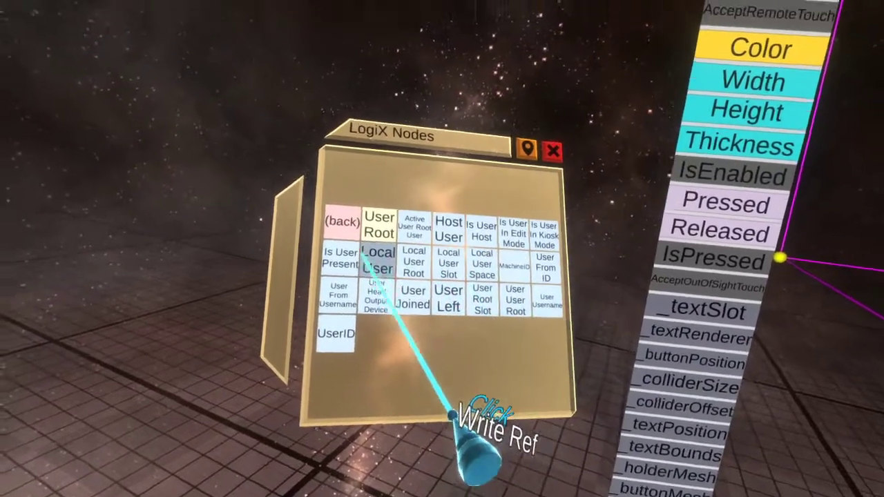
# - Try feeding a newly placed Local User node into the Write Ref node
pyautogui.click(378, 259)
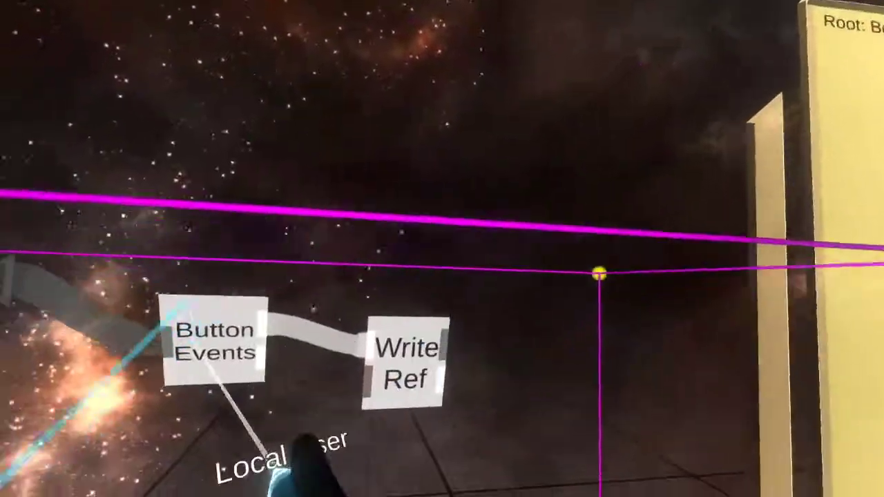
pyautogui.click(277, 470)
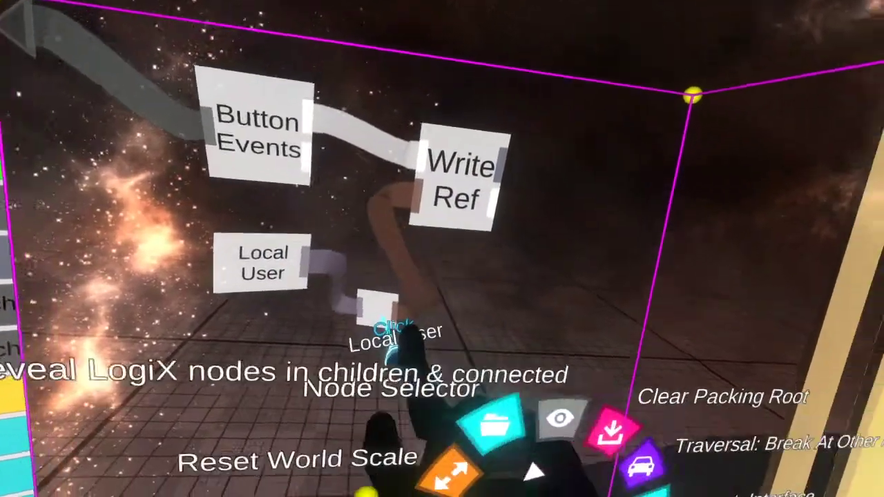
pyautogui.click(386, 331)
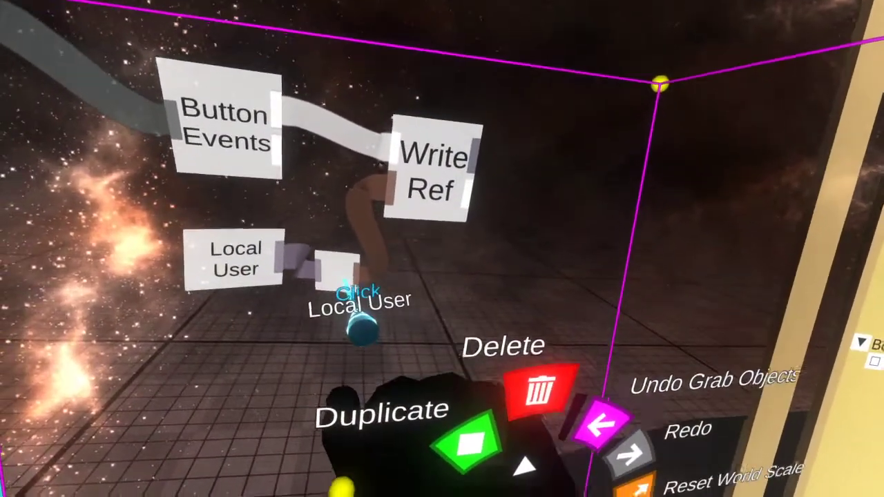
pyautogui.click(584, 401)
pyautogui.click(383, 331)
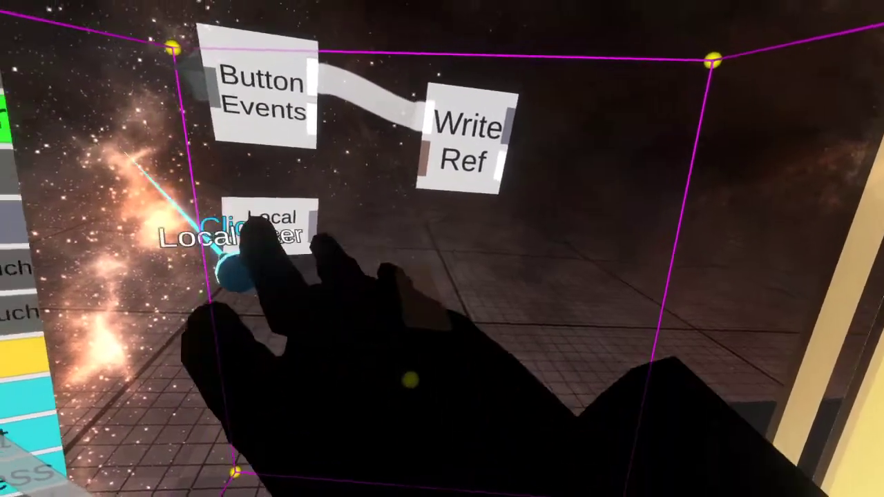
pyautogui.click(345, 283)
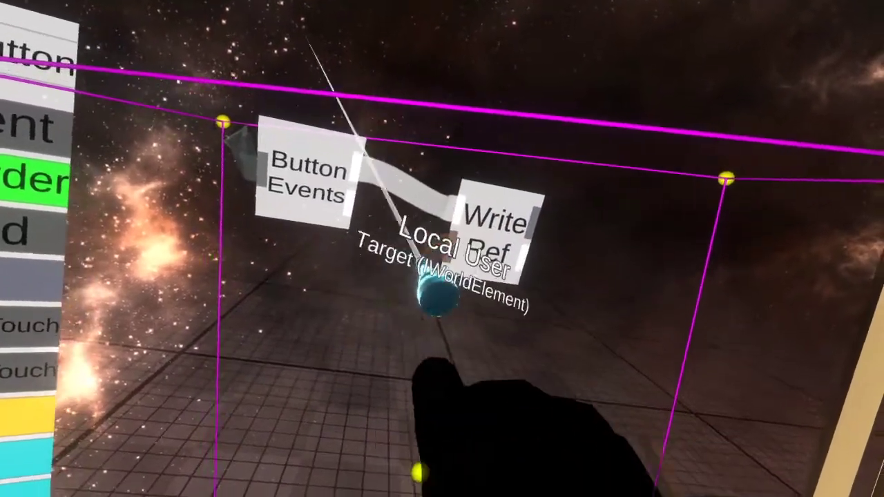
# - Unpack the TargetUser field of the box's DestroyOnUserLeave component as an interface node near Write Ref
pyautogui.moveTo(459, 264); pyautogui.dragTo(154, 414)
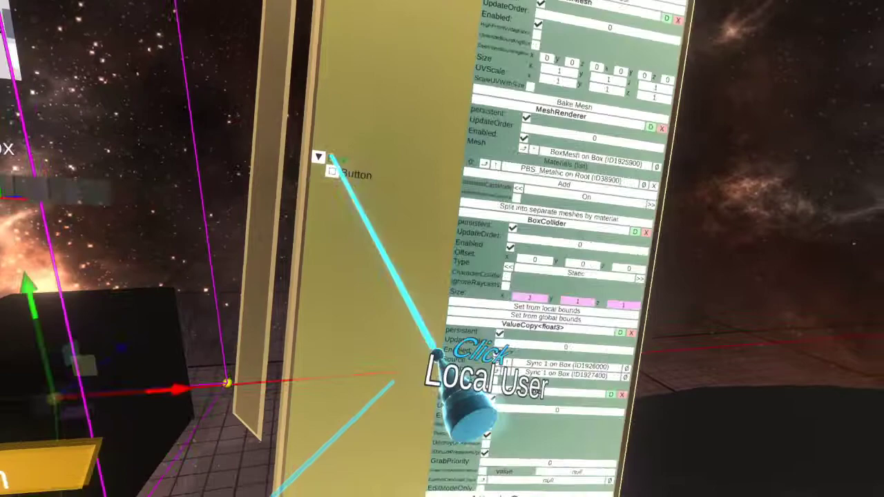
pyautogui.scroll(-5, 494, 388)
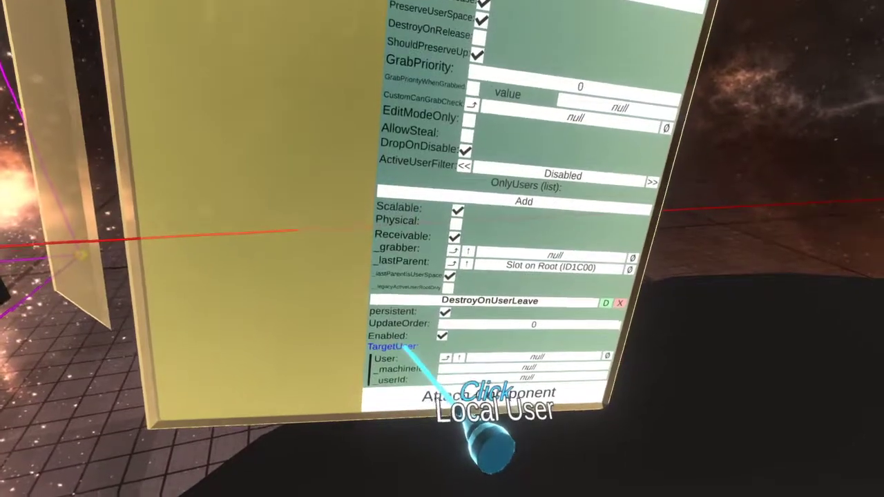
pyautogui.moveTo(407, 345); pyautogui.dragTo(440, 243)
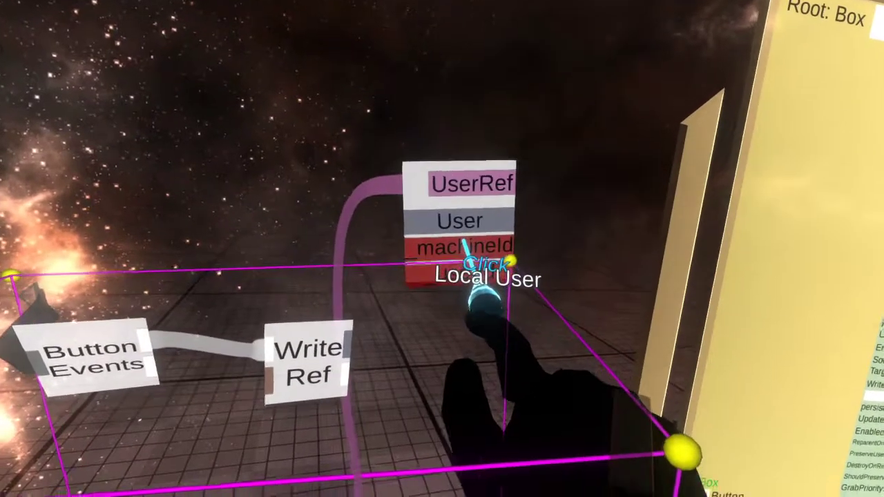
# - Connect the UserRef node's User field to the Write Ref target and place a Local User node
pyautogui.moveTo(470, 272); pyautogui.dragTo(390, 342)
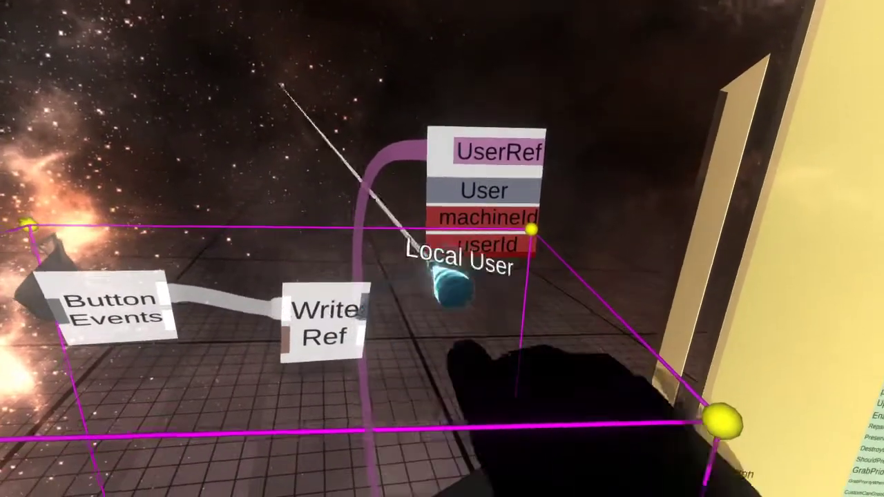
pyautogui.moveTo(467, 211); pyautogui.dragTo(521, 173)
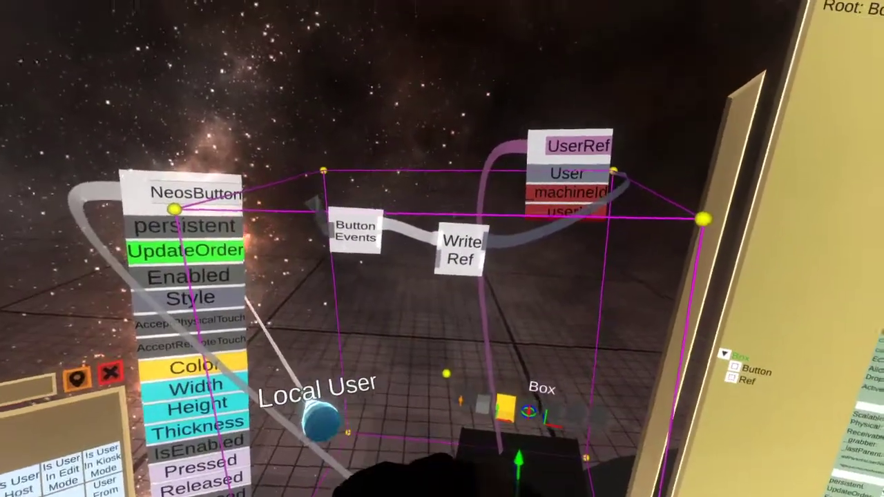
pyautogui.click(369, 425)
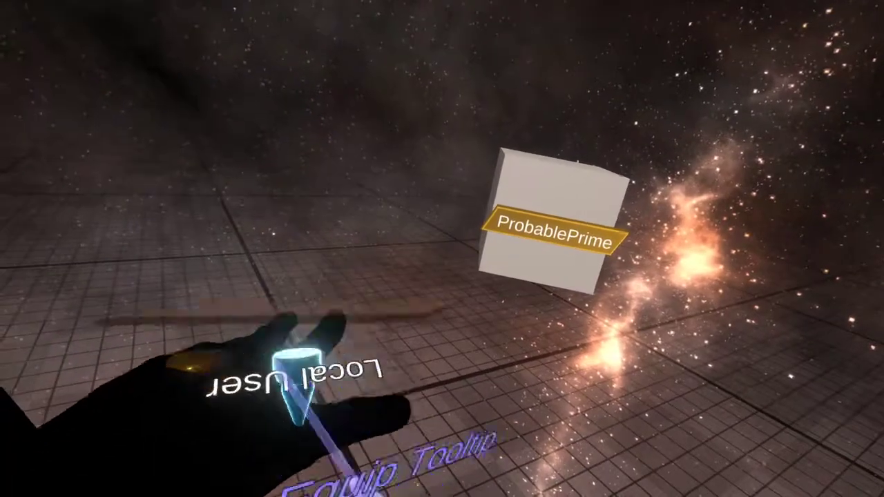
# - Equip the developer tool, select the finished box and try to open it in the inspector
pyautogui.click(484, 214)
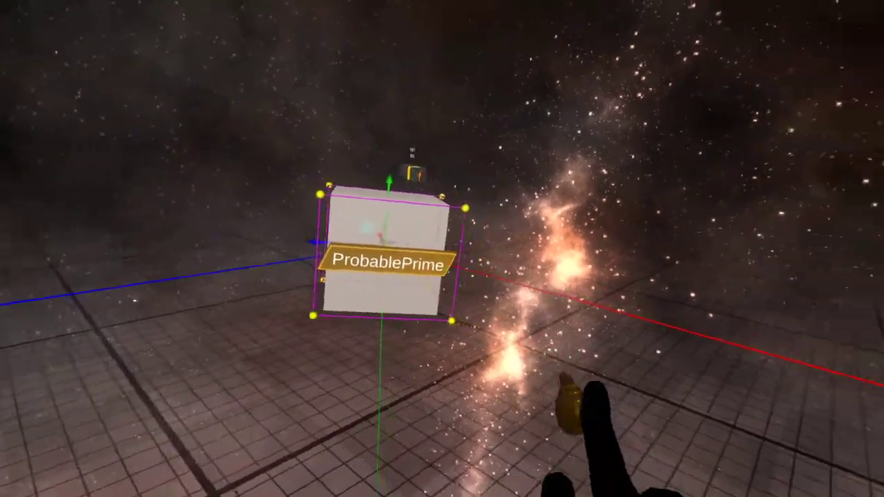
pyautogui.press('t')
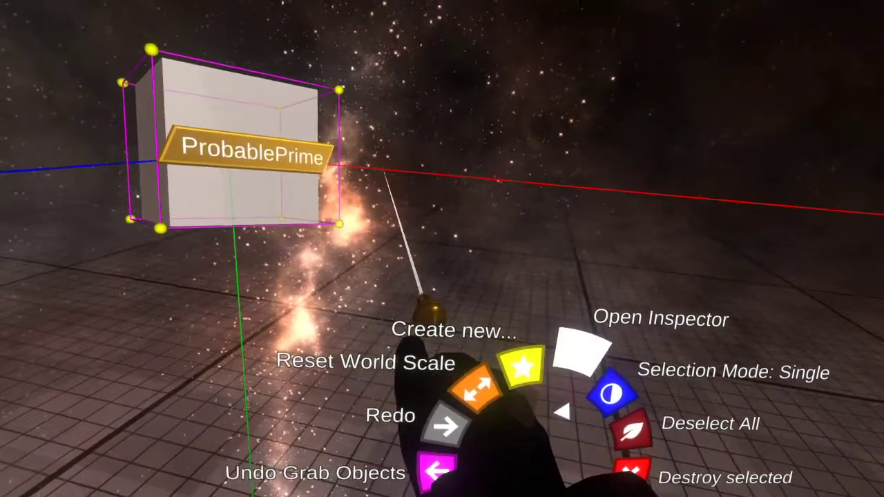
pyautogui.click(580, 351)
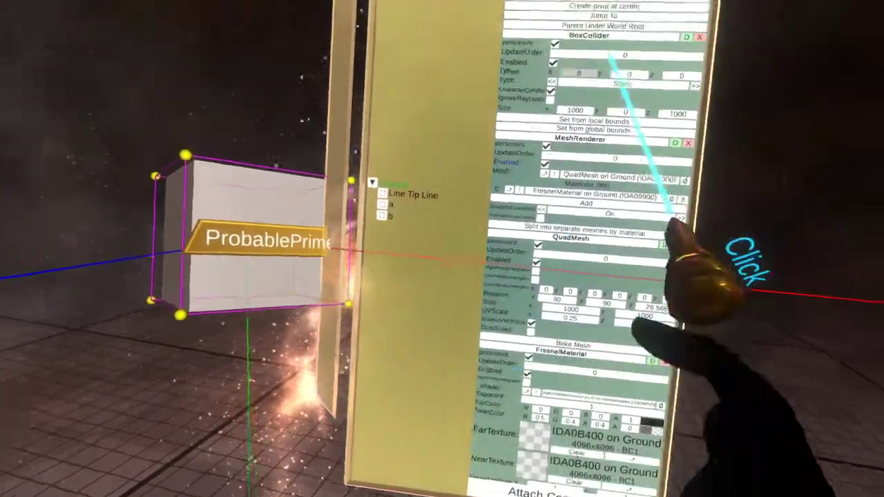
pyautogui.click(562, 128)
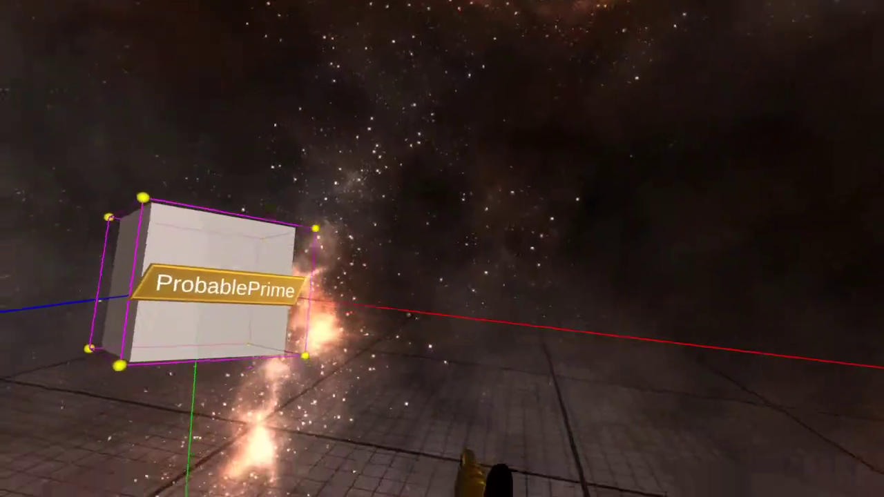
pyautogui.click(595, 454)
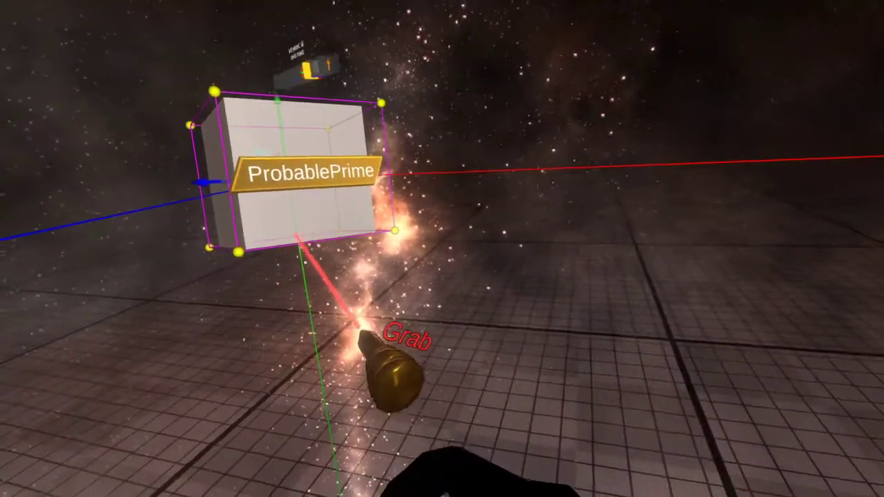
# - Open the finished box in the inspector and examine its child slots and attached components
pyautogui.rightClick(362, 335)
pyautogui.click(536, 380)
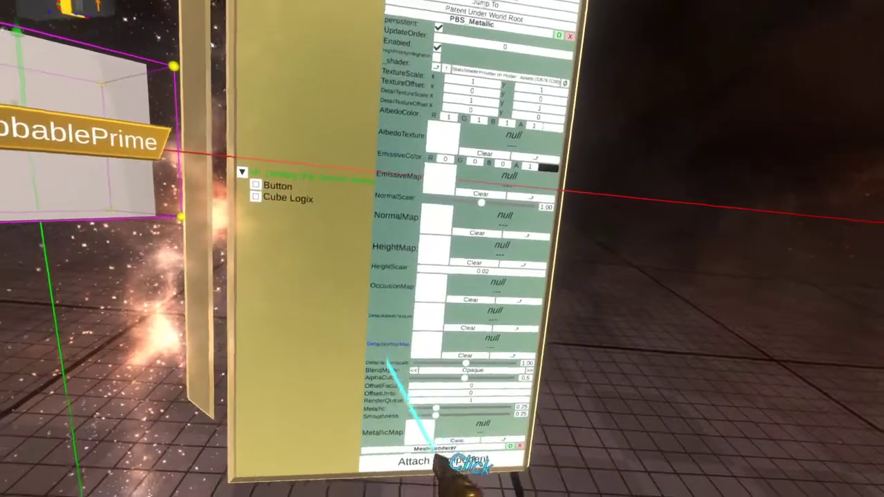
pyautogui.moveTo(385, 361); pyautogui.dragTo(518, 14)
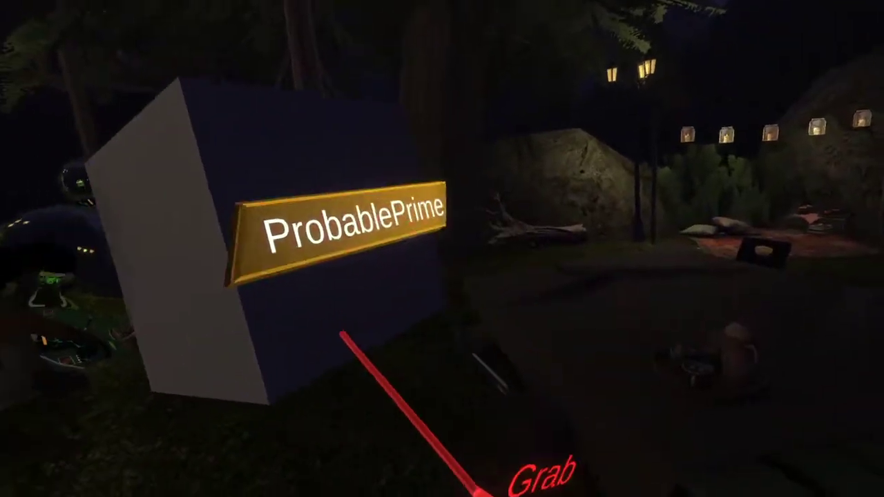
# - Delete the already claimed box in the forest world and activate the Click Me button on the other box
pyautogui.press('t')
pyautogui.click(501, 283)
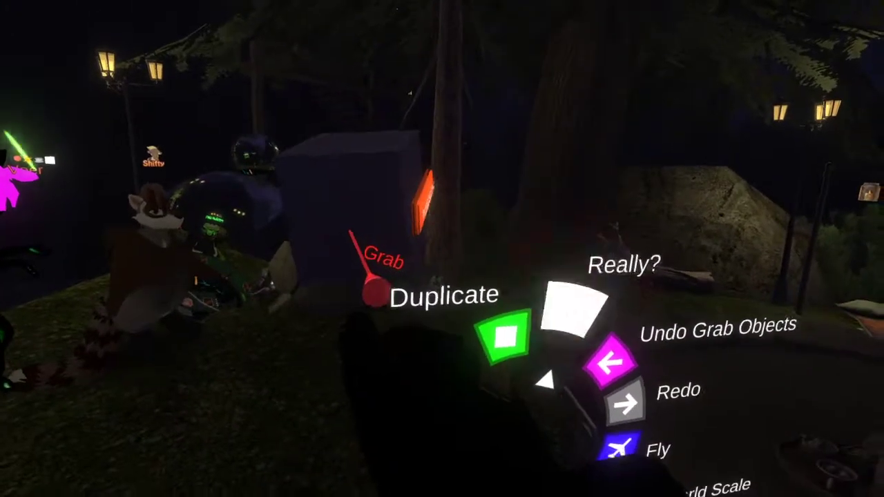
pyautogui.click(573, 310)
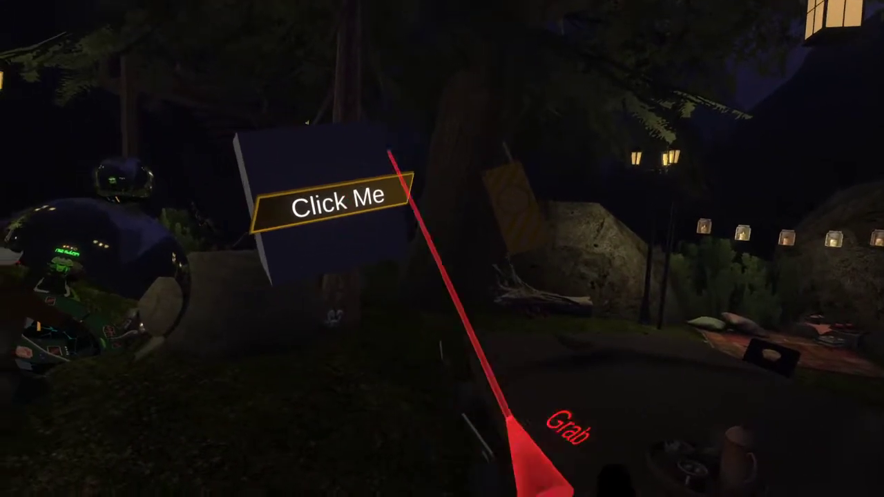
pyautogui.click(348, 206)
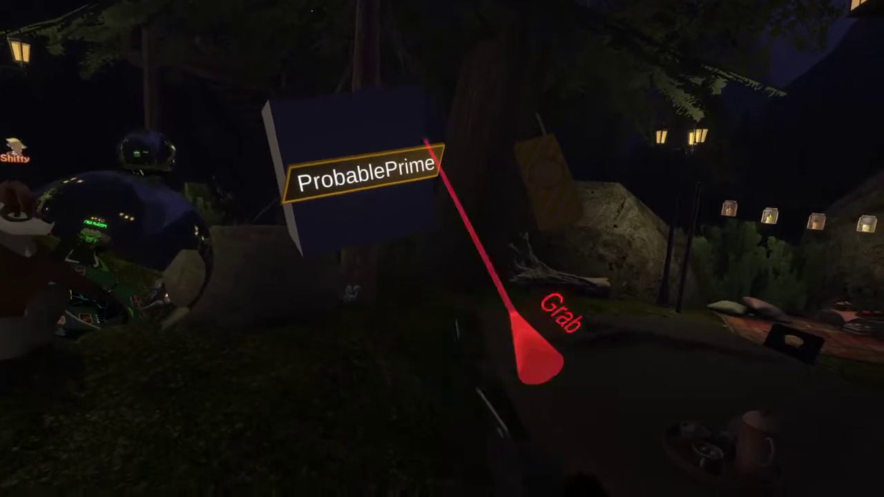